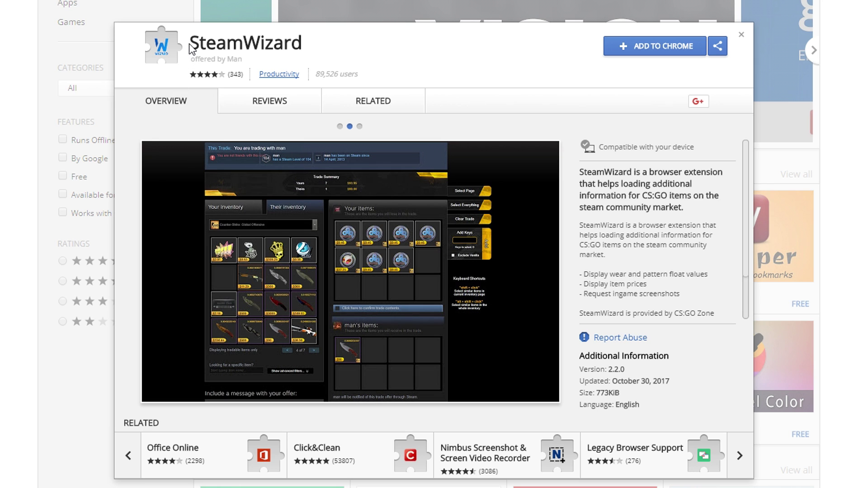
# - Add the SteamWizard extension to Chrome from its Web Store page
pyautogui.click(658, 51)
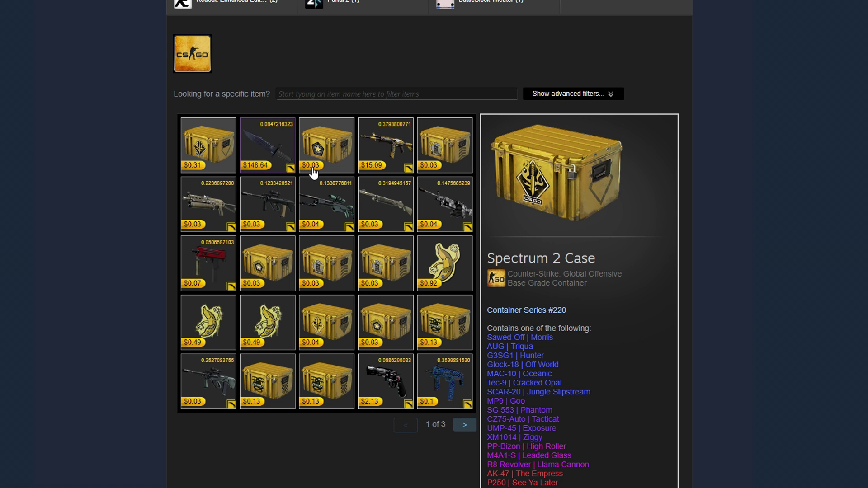
# - Screenshot the M9 Bayonet | Blue Steel and compare its front and back sides, ending on back
pyautogui.click(289, 169)
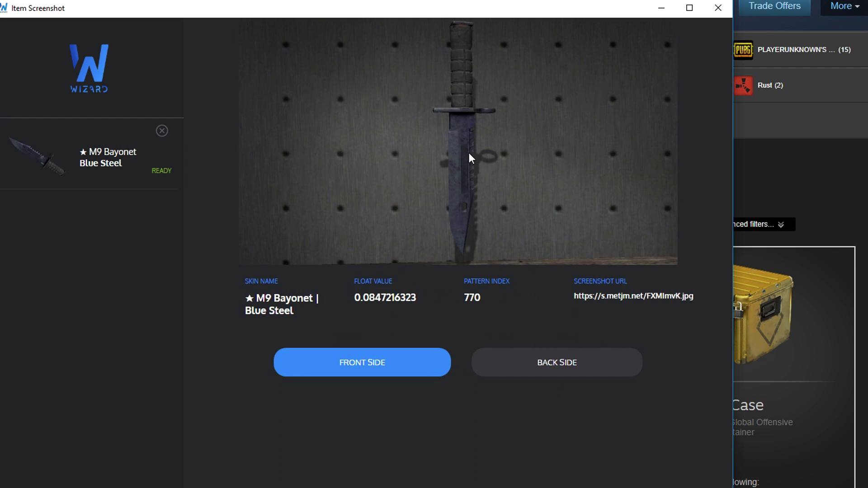
pyautogui.click(547, 364)
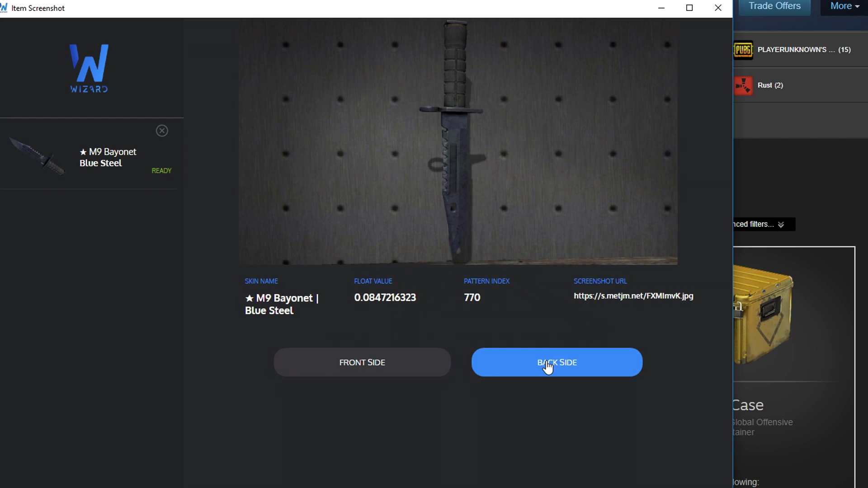
pyautogui.click(427, 364)
pyautogui.click(519, 365)
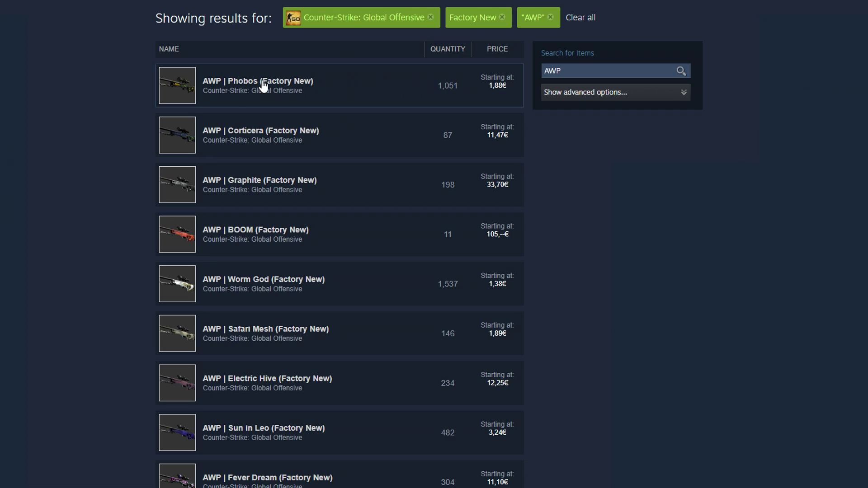
pyautogui.scroll(-2, 224, 102)
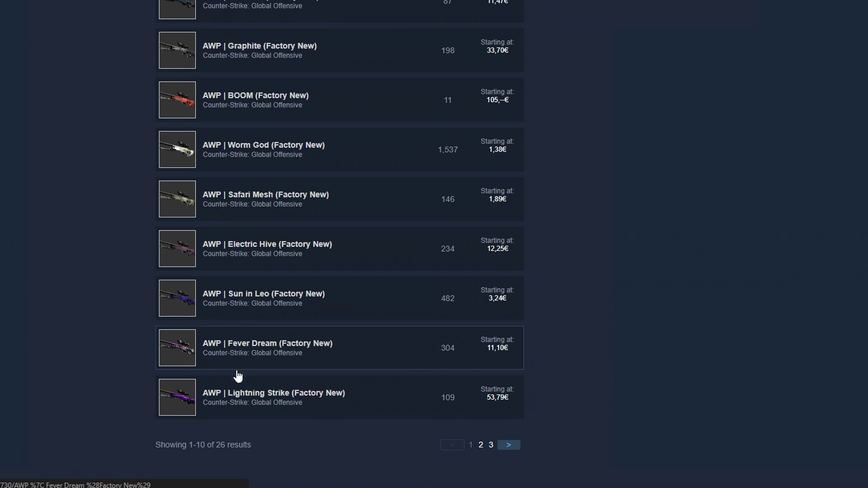
# - Open the AWP | Lightning Strike (Factory New) item page from the AWP search results
pyautogui.click(237, 392)
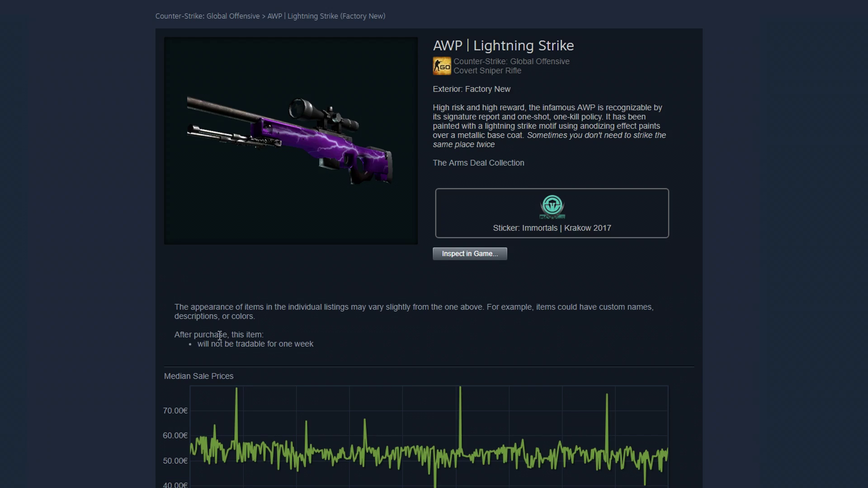
pyautogui.scroll(-2, 152, 202)
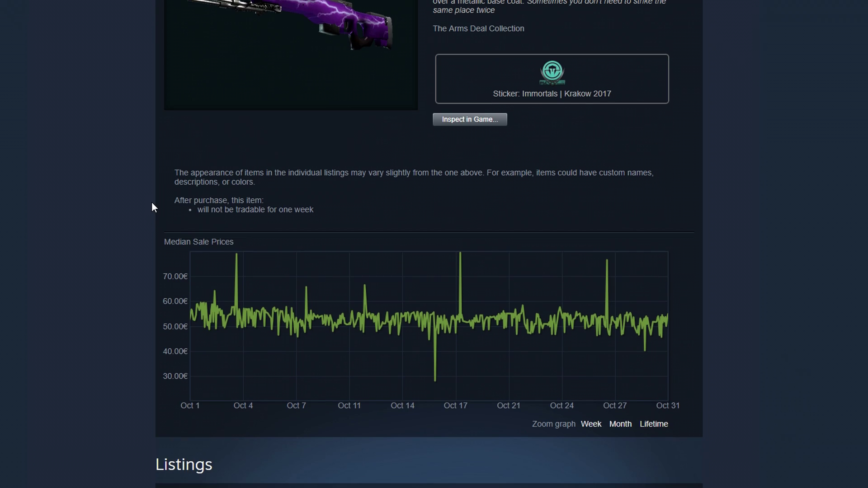
pyautogui.scroll(-2, 152, 202)
pyautogui.scroll(-2, 152, 202)
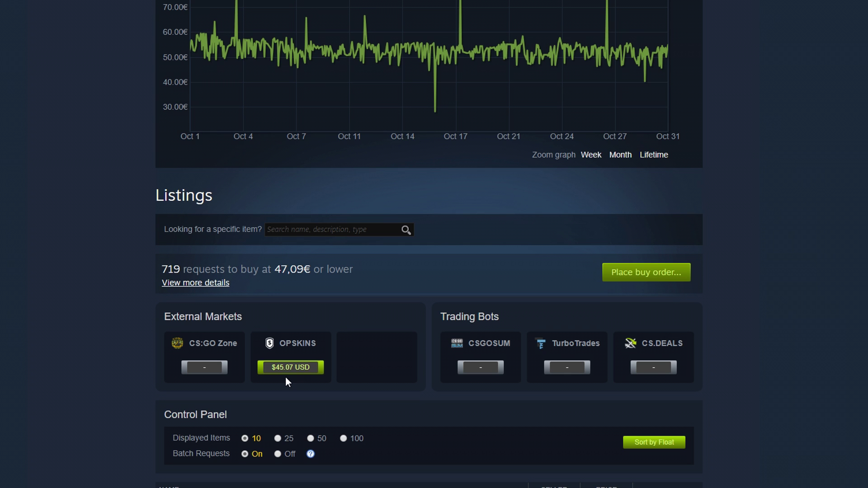
pyautogui.scroll(-2, 286, 377)
pyautogui.scroll(-2, 285, 375)
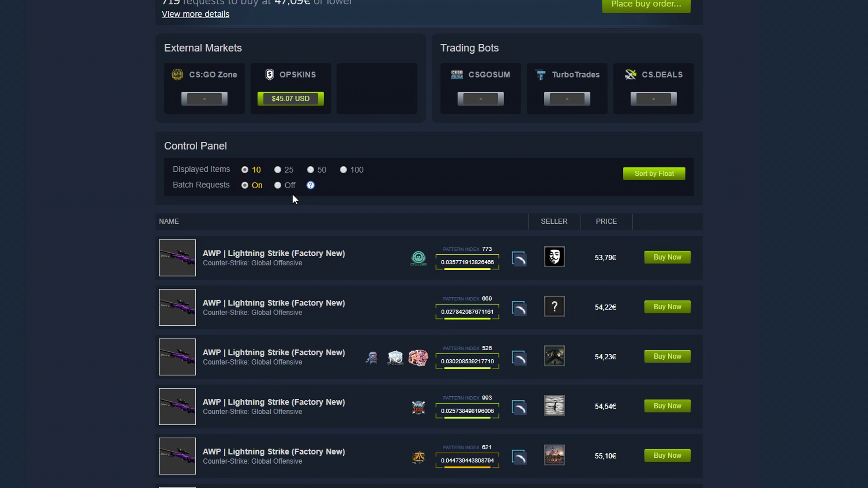
pyautogui.moveTo(383, 307)
pyautogui.scroll(-2, 384, 302)
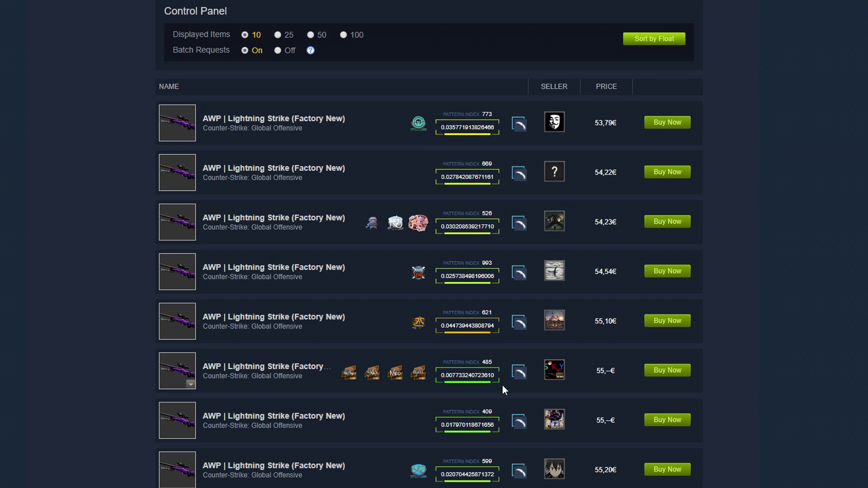
pyautogui.moveTo(482, 362); pyautogui.dragTo(492, 361)
pyautogui.click(497, 363)
# - Preview the back side of the pattern 485 screenshot, then sort listings by lowest float
pyautogui.click(519, 372)
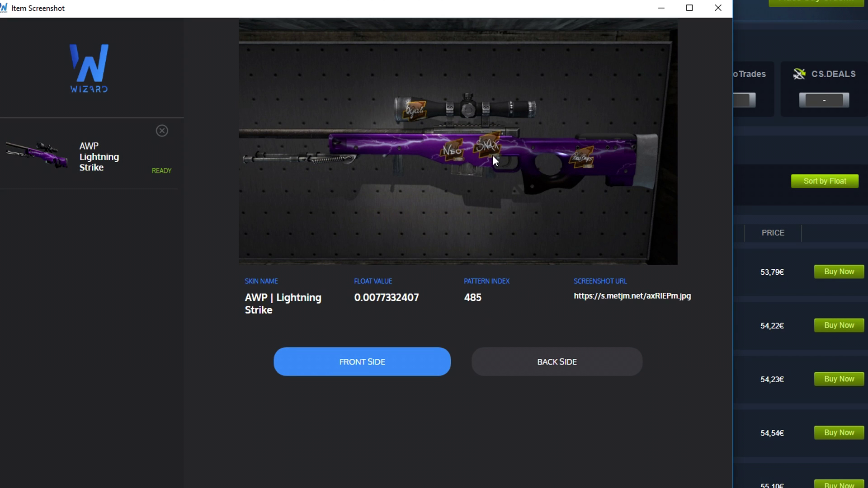
pyautogui.click(564, 364)
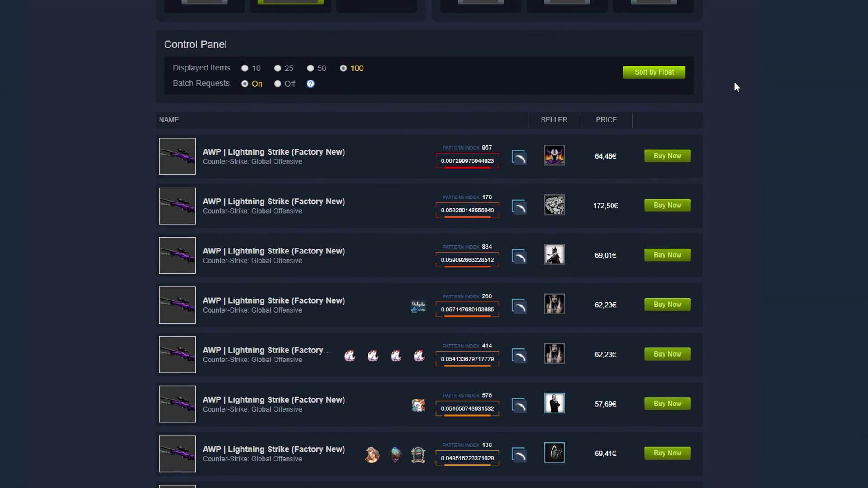
pyautogui.click(664, 76)
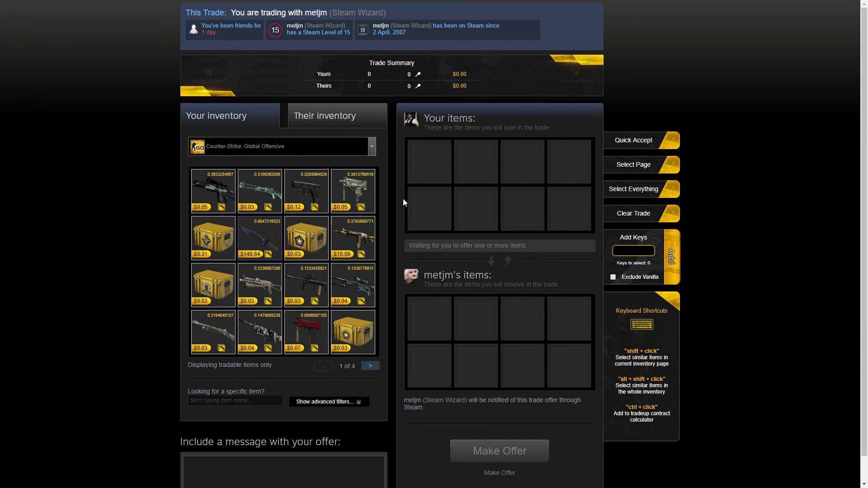
# - Add four pistols from the inventory to the trade offer and dismiss the confirmation notice
pyautogui.doubleClick(215, 192)
pyautogui.doubleClick(260, 192)
pyautogui.doubleClick(303, 192)
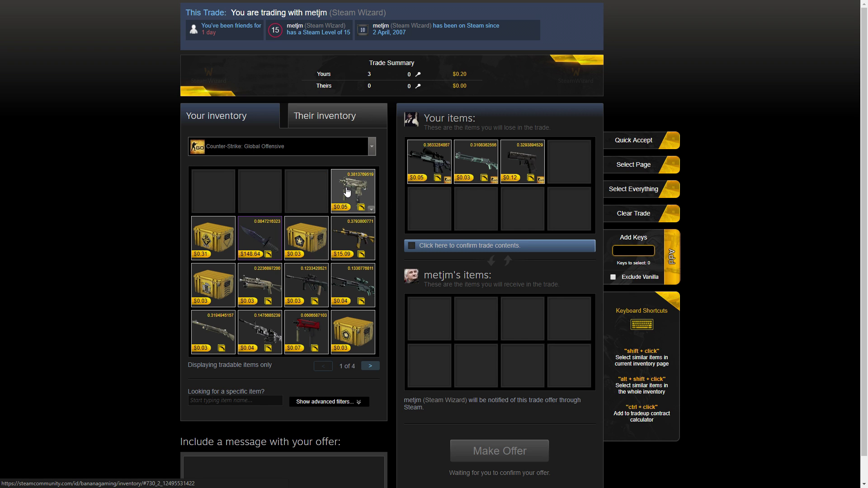
pyautogui.doubleClick(349, 190)
pyautogui.click(630, 144)
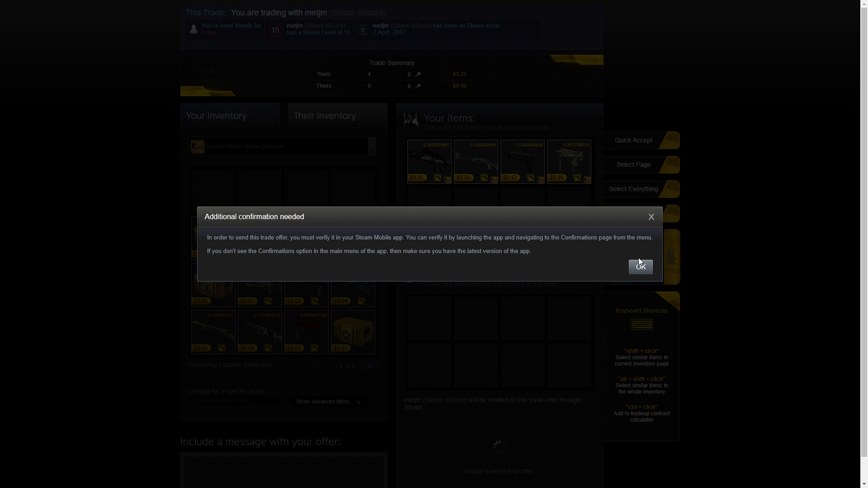
pyautogui.click(641, 267)
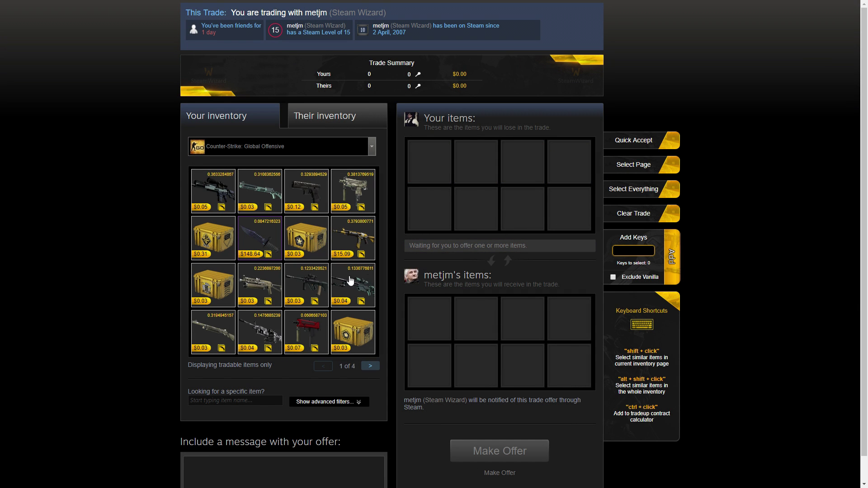
# - Fill the offer with the whole inventory ($1750.60), then clear it and start a key count
pyautogui.click(628, 166)
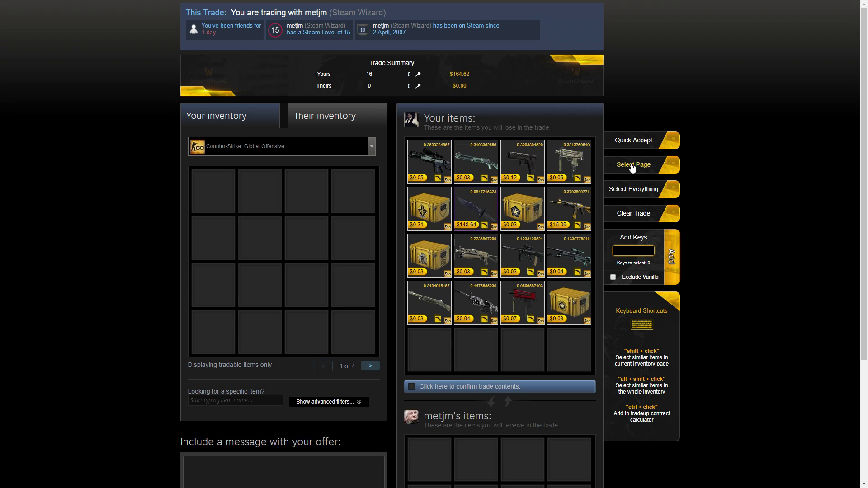
pyautogui.click(371, 366)
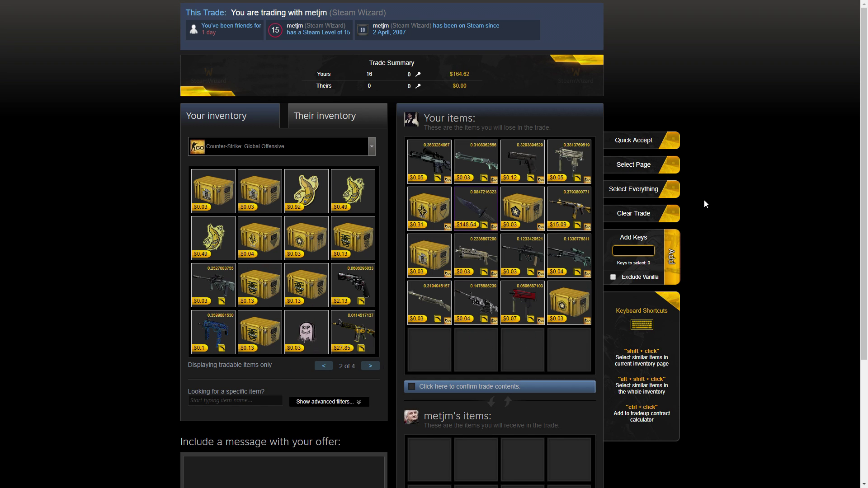
pyautogui.click(641, 192)
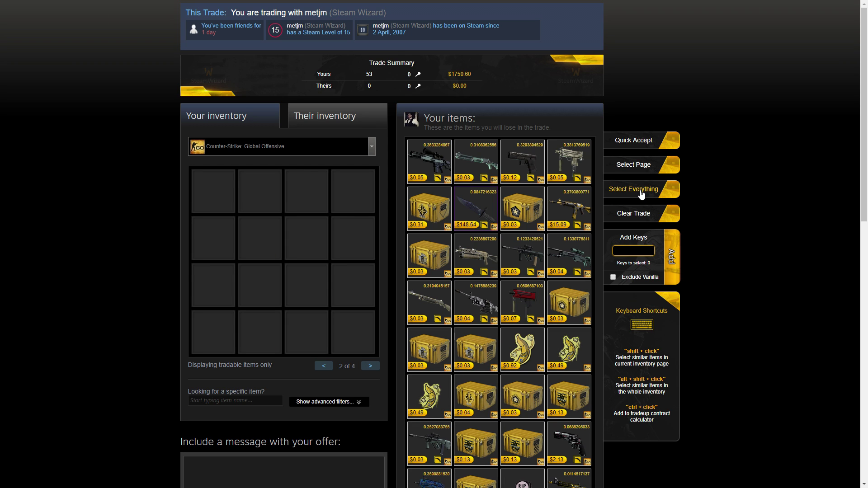
pyautogui.scroll(-8, 535, 236)
pyautogui.scroll(8, 534, 235)
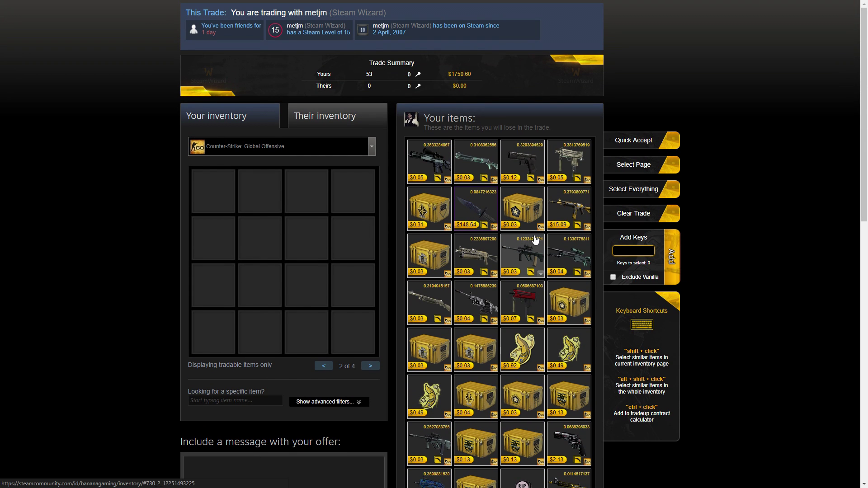
pyautogui.click(639, 215)
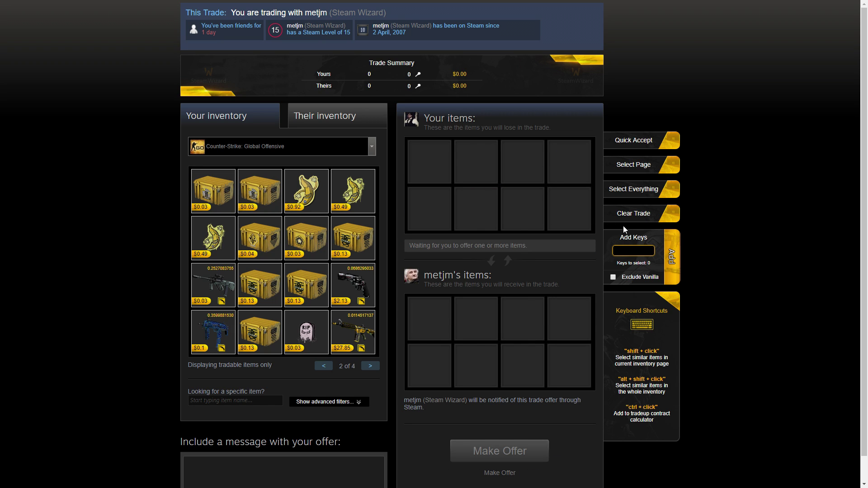
pyautogui.click(630, 248)
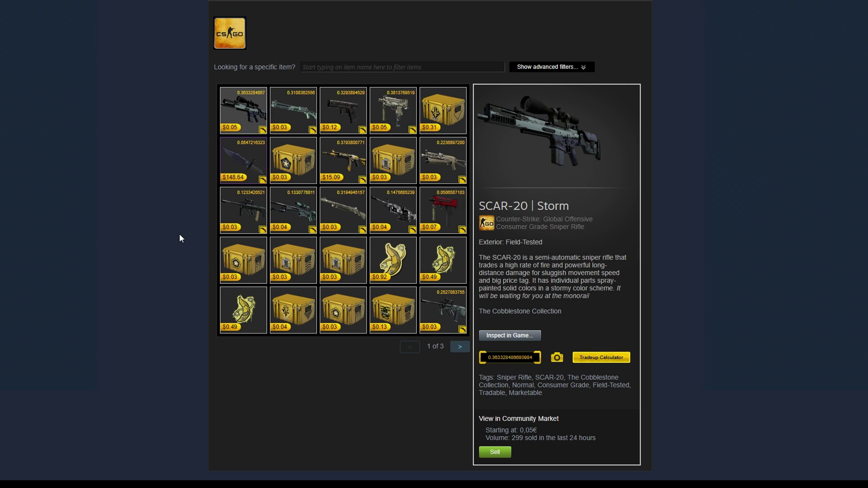
# - Run the trade-up calculator on the SSG 08 | Blue Spruce plus a second rifle (0% profit chance)
pyautogui.click(303, 217)
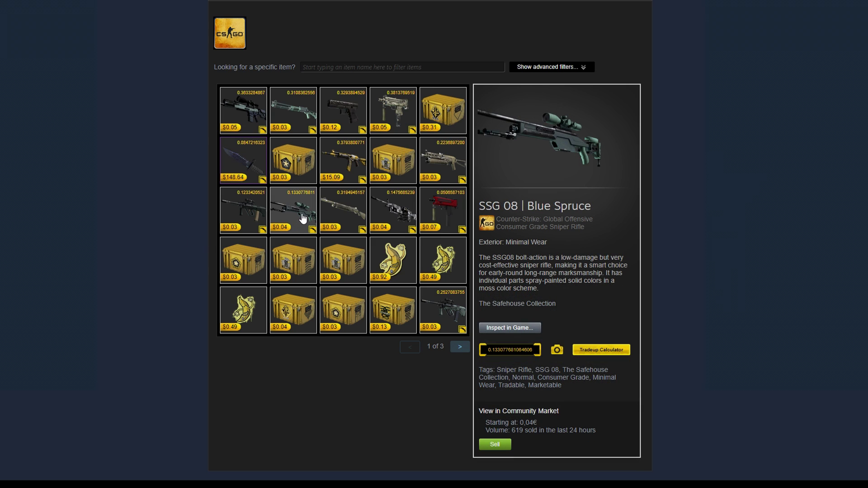
pyautogui.click(598, 351)
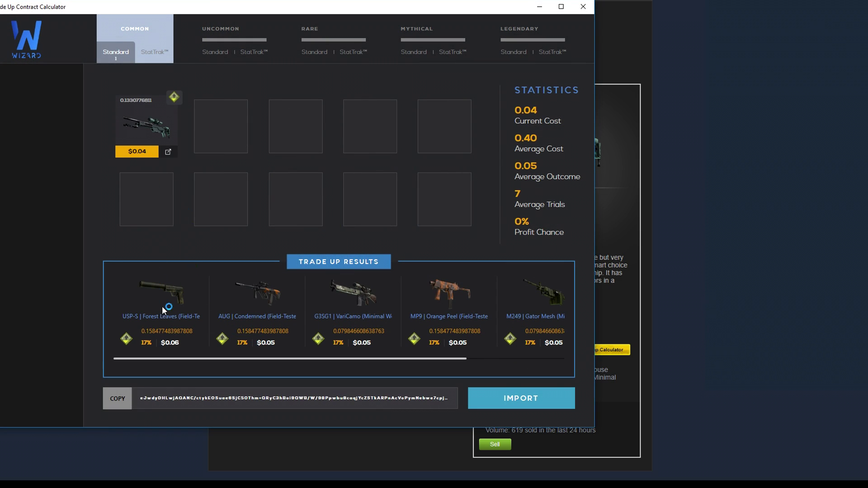
pyautogui.moveTo(416, 359)
pyautogui.mouseDown()
pyautogui.moveTo(463, 359)
pyautogui.moveTo(387, 361)
pyautogui.mouseUp()
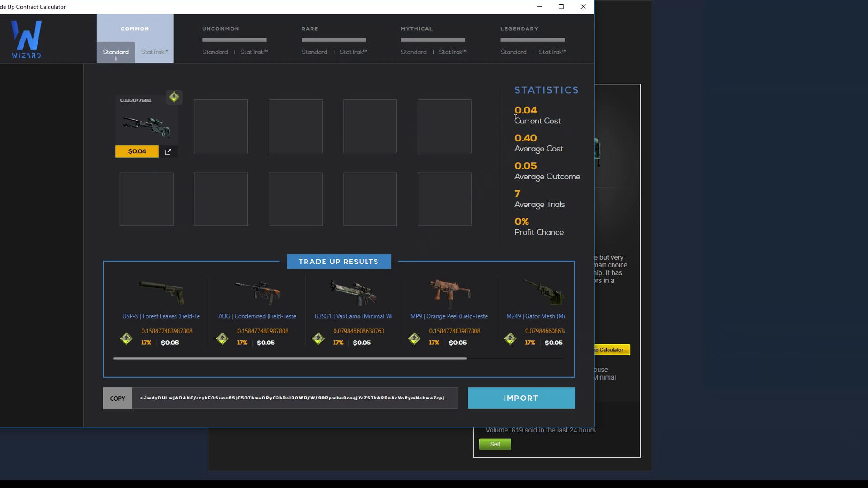
pyautogui.click(655, 190)
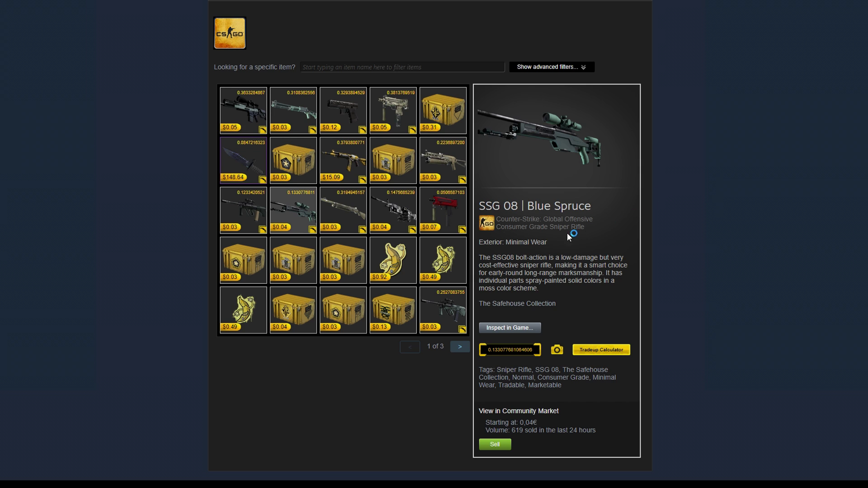
pyautogui.click(383, 211)
pyautogui.click(604, 357)
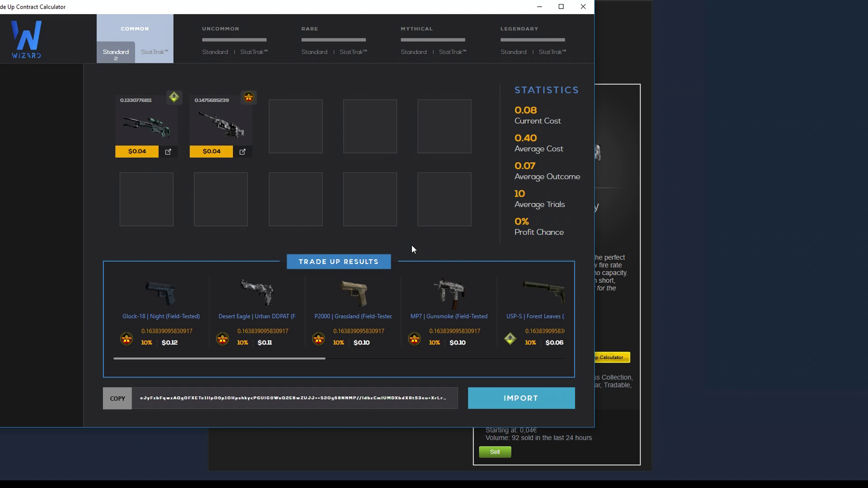
pyautogui.moveTo(320, 360)
pyautogui.mouseDown()
pyautogui.moveTo(552, 369)
pyautogui.moveTo(298, 367)
pyautogui.mouseUp()
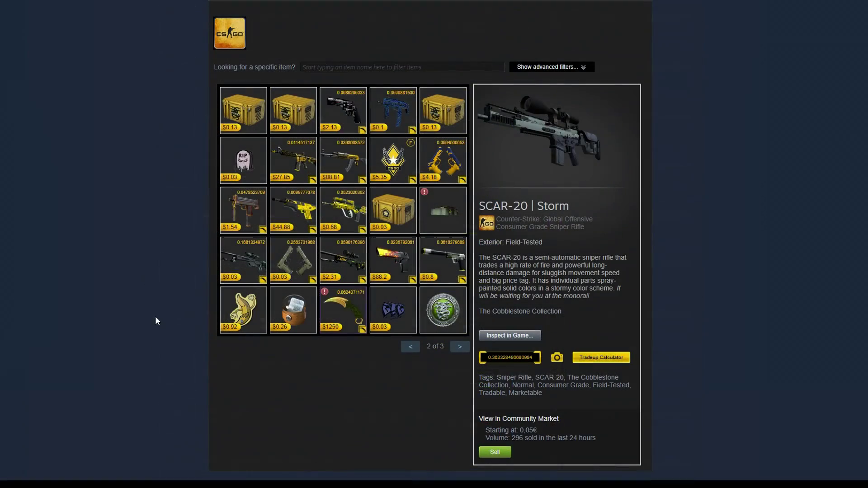
# - Screenshot the Karambit | Lore (float 0.0624, pattern 11) and compare sides, ending on back
pyautogui.click(342, 312)
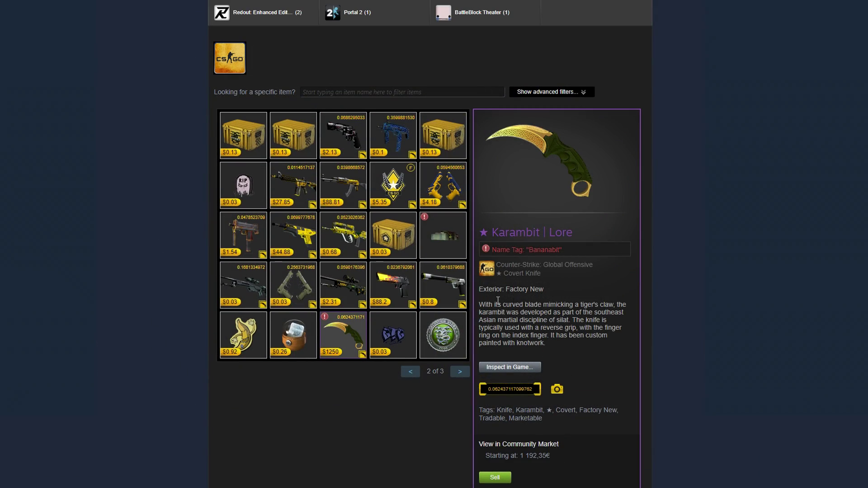
pyautogui.scroll(-1, 563, 253)
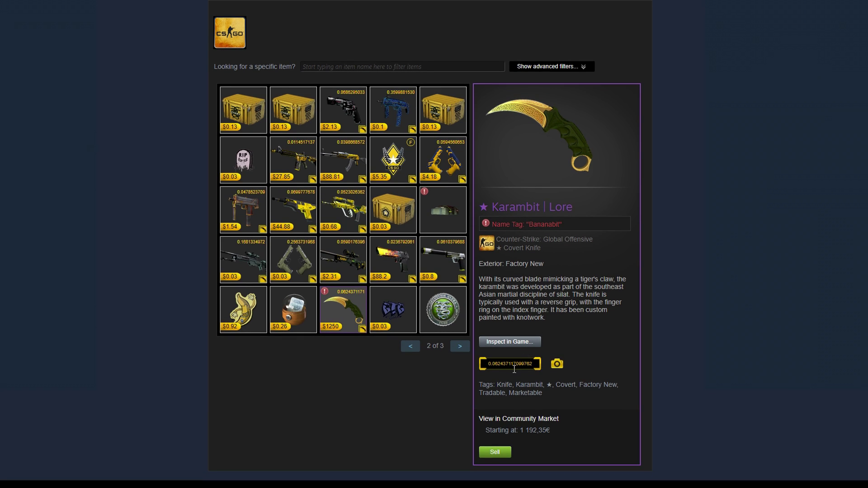
pyautogui.click(554, 365)
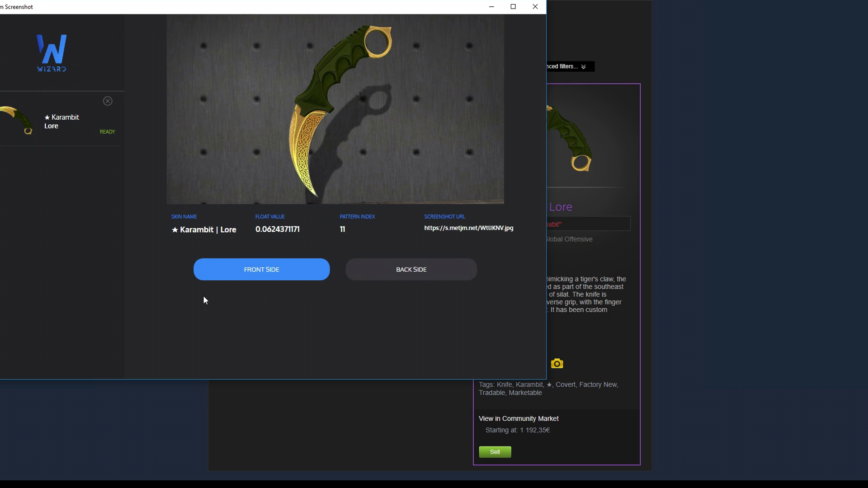
pyautogui.click(381, 281)
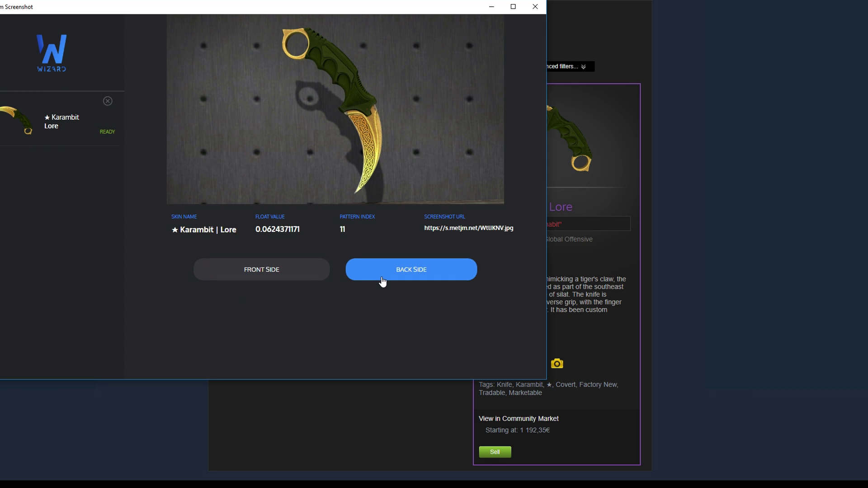
pyautogui.click(288, 274)
pyautogui.click(380, 273)
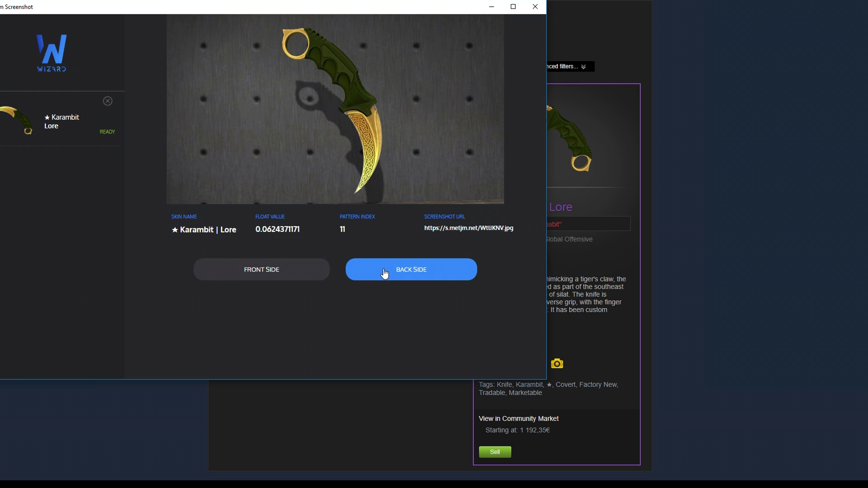